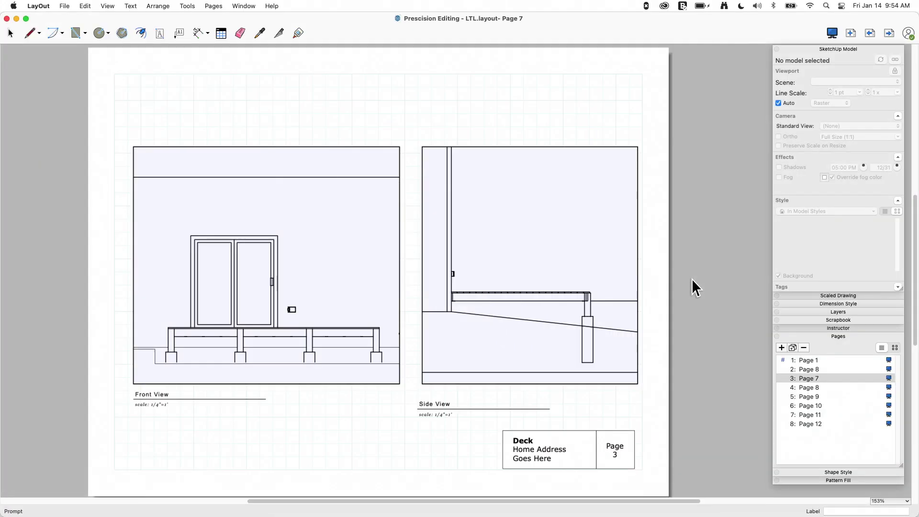
- Switch to the Select arrow tool from the toolbar
left_click(11, 34)
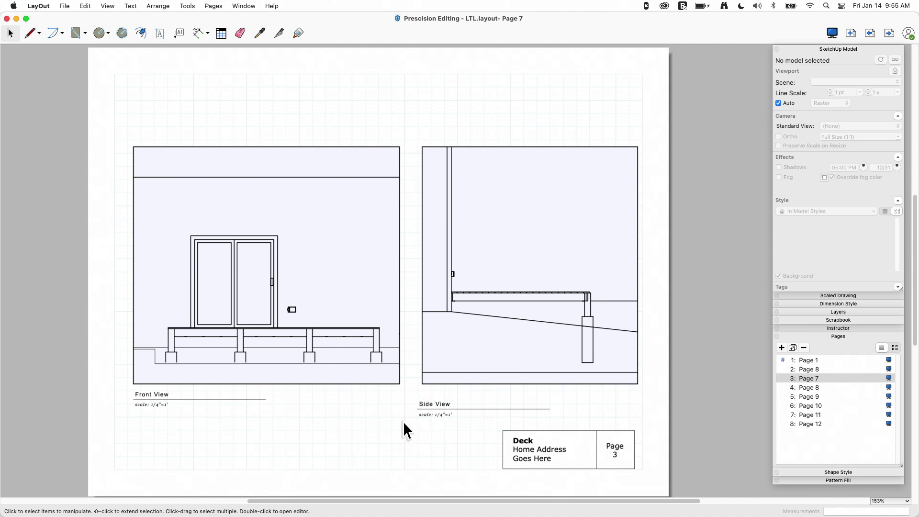
- Select the Side View label, try its rotate grip, and shift it left under the Front View viewport
left_click(433, 410)
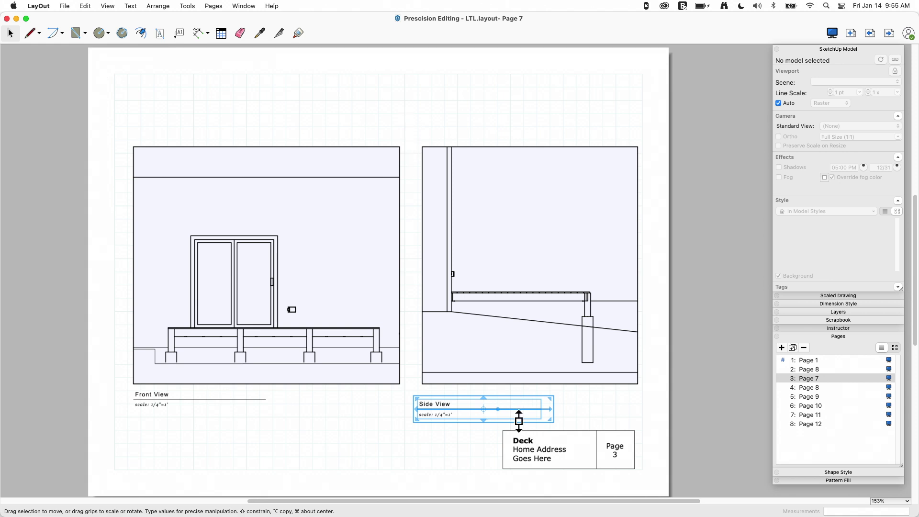
scroll(424, 430, "up", 5)
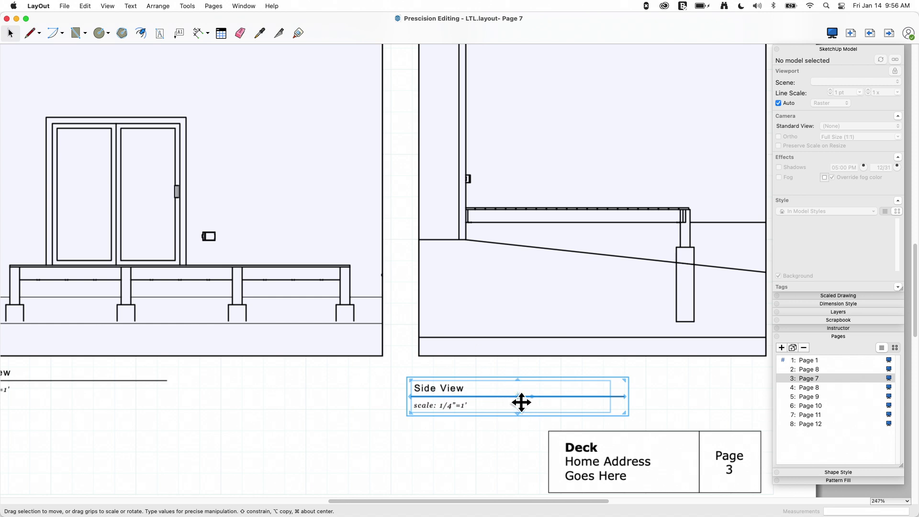
left_click_drag(532, 398, 621, 404)
left_click_drag(489, 407, 238, 392)
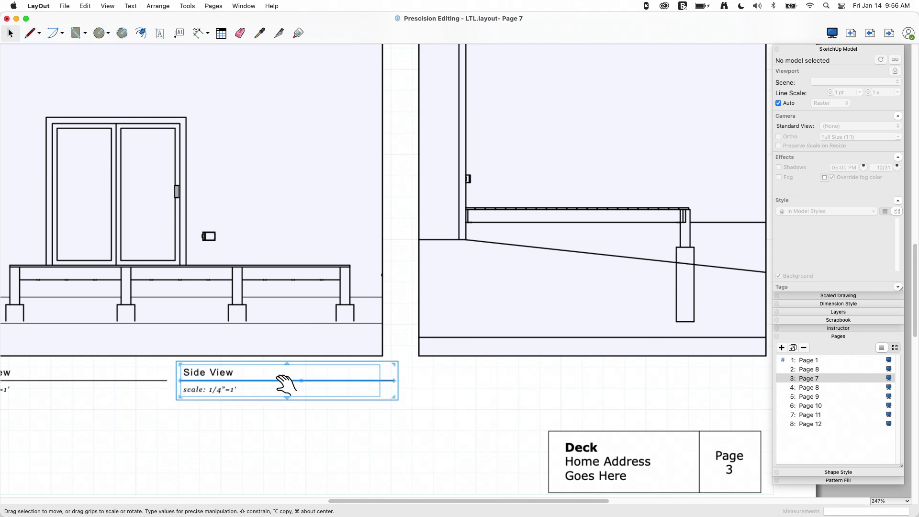
- Slide the Side View label right to snap to the viewport's left edge, level with the Front View label
left_click_drag(263, 382, 501, 385)
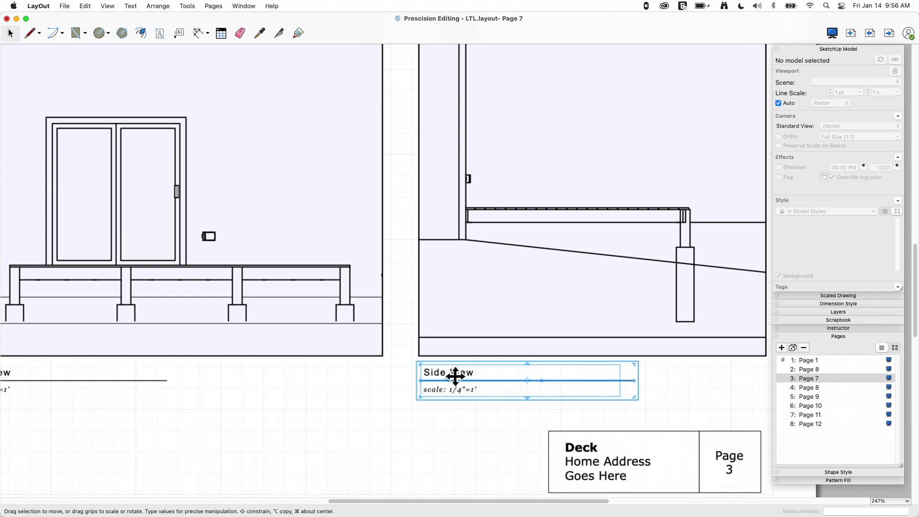
left_click_drag(463, 375, 569, 388)
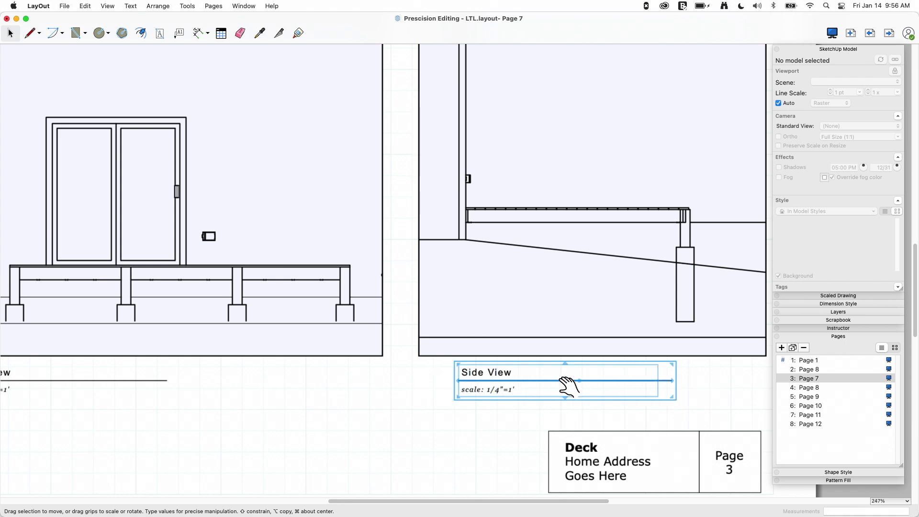
scroll(462, 385, "up", 5)
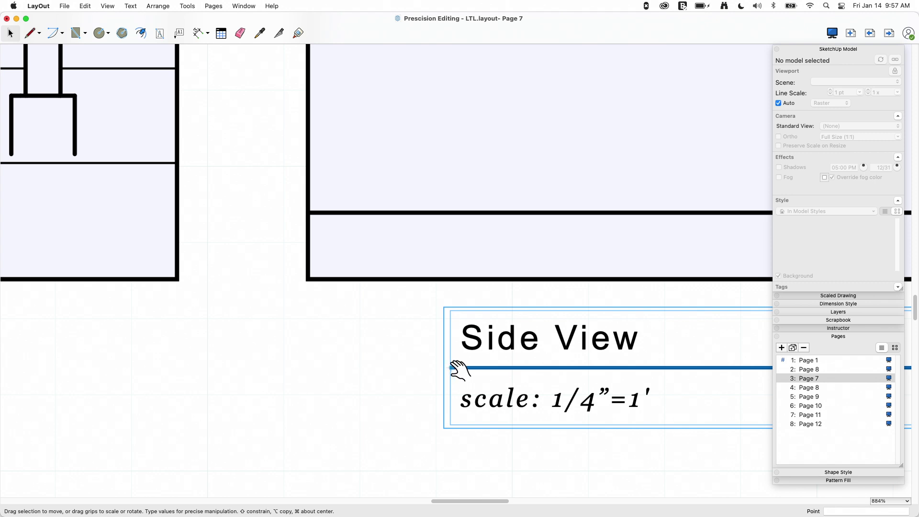
left_click_drag(486, 368, 344, 368)
left_click(268, 395)
scroll(300, 295, "down", 10)
scroll(496, 447, "up", 10)
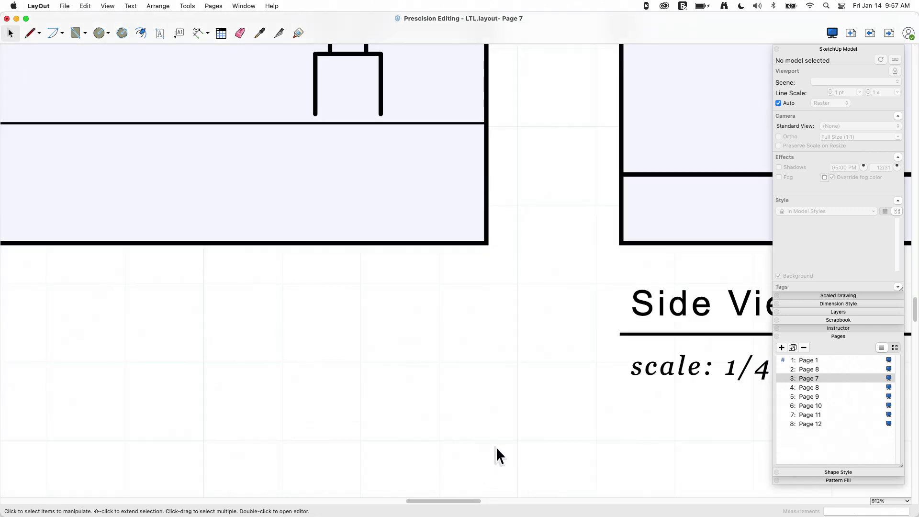
scroll(626, 373, "down", 3)
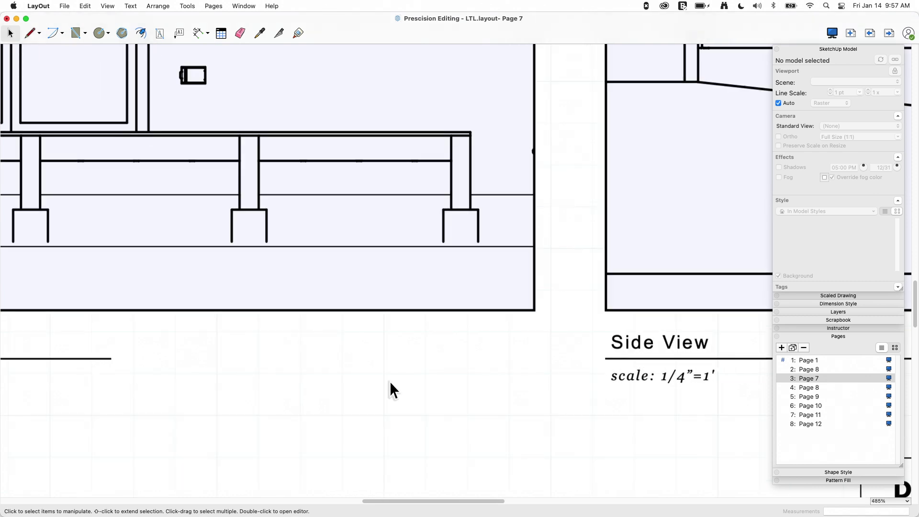
scroll(53, 359, "down", 3)
scroll(505, 347, "down", 2)
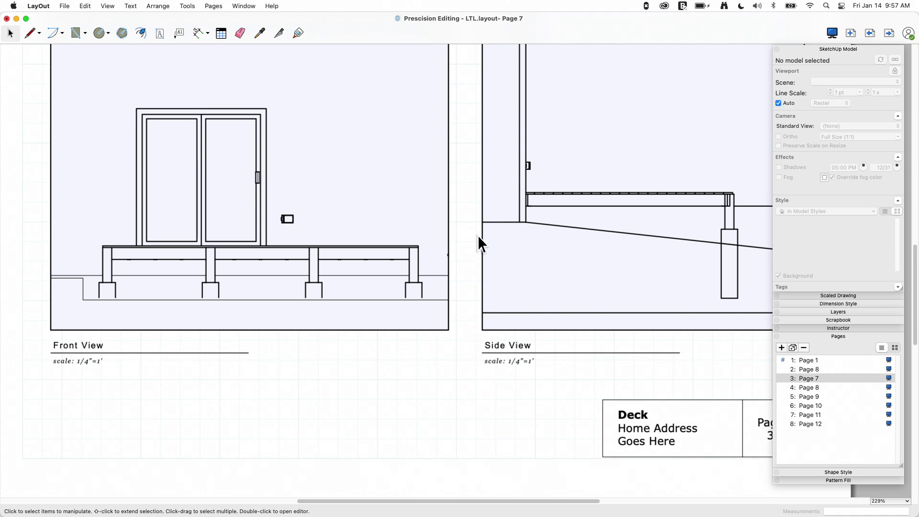
scroll(350, 445, "down", 2)
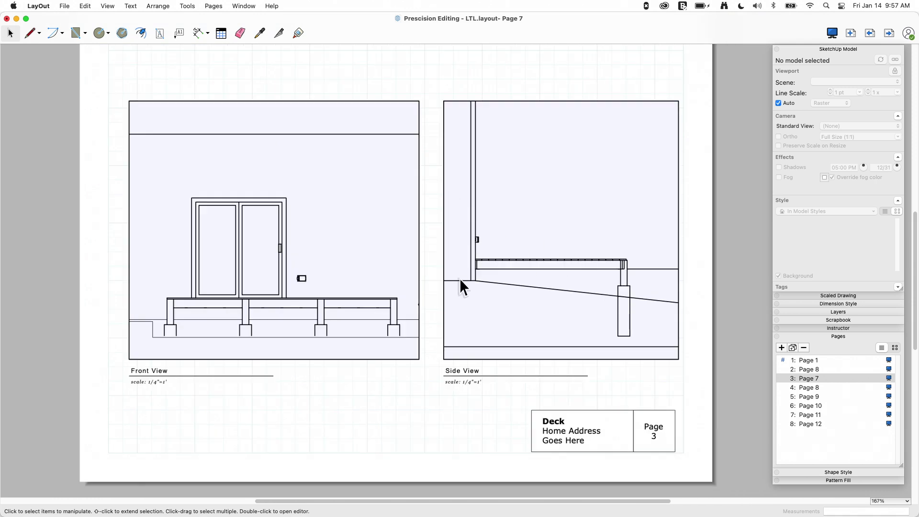
- Select the Side View viewport and resize it from its bottom edge
left_click(459, 109)
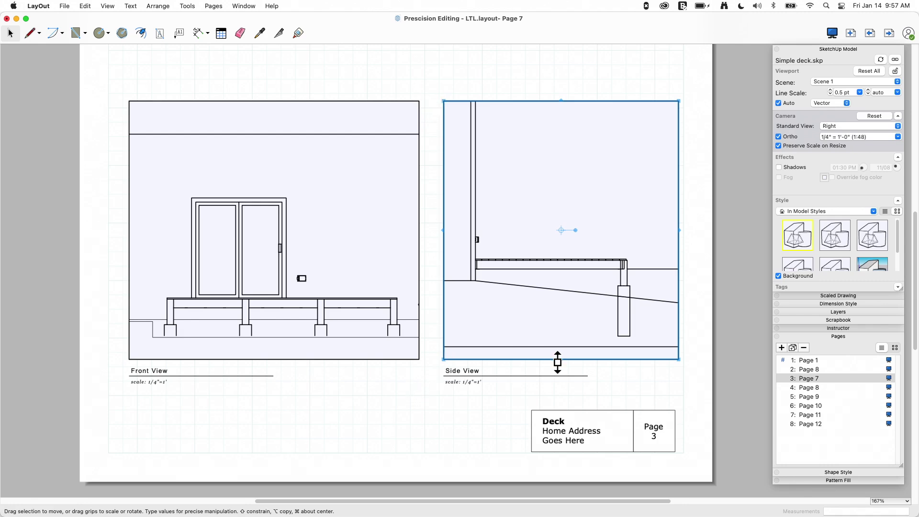
left_click_drag(561, 363, 399, 360)
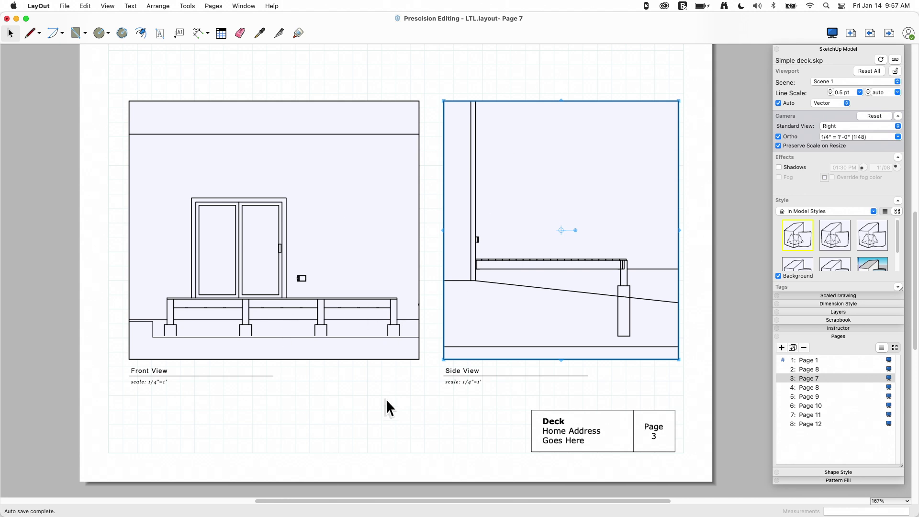
scroll(412, 323, "up", 5)
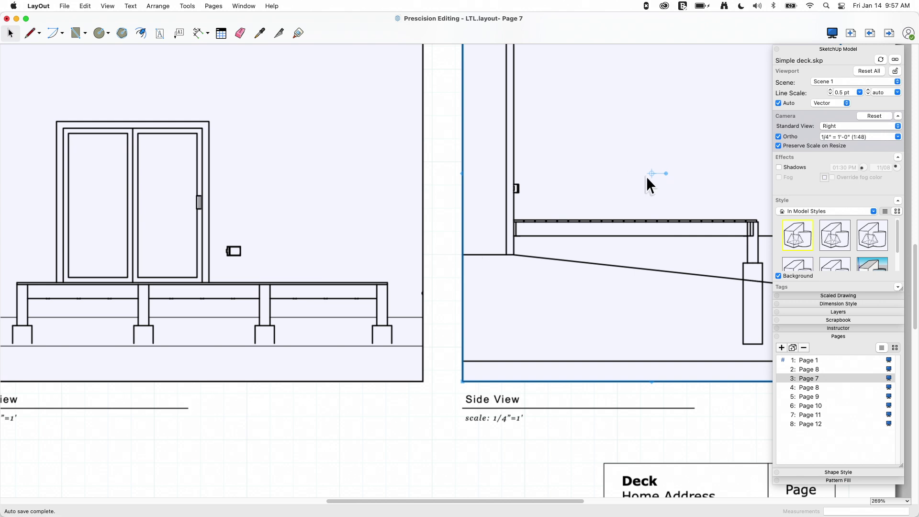
- Set the Side View's reference point on the grade corner and align its grade with the Front View's
left_click_drag(657, 178, 475, 255)
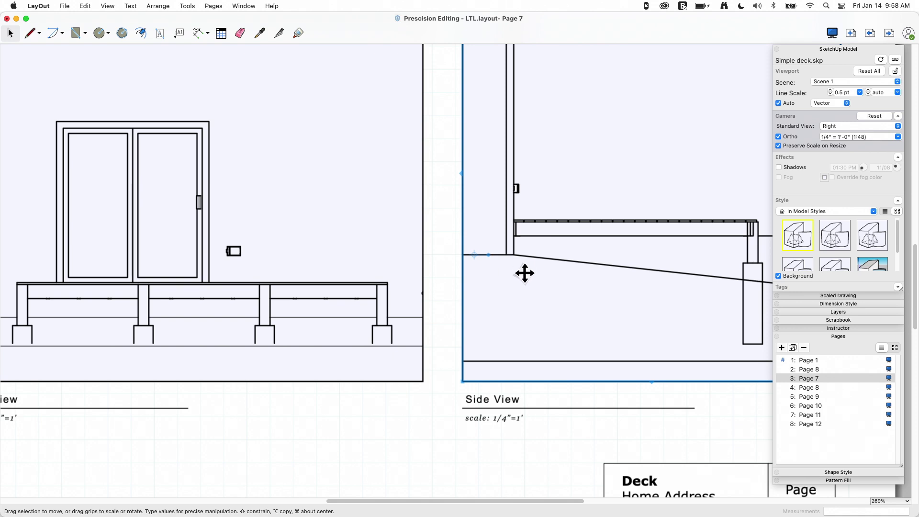
mouse_move(538, 249)
left_mouse_down()
mouse_move(538, 317)
mouse_move(540, 306)
mouse_move(456, 306)
mouse_move(425, 316)
left_mouse_up()
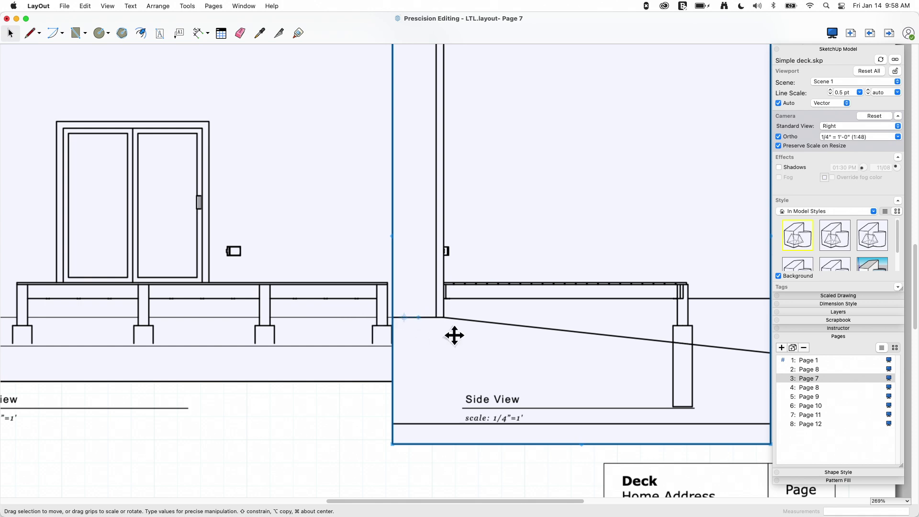
mouse_move(462, 336)
left_mouse_down()
mouse_move(527, 330)
mouse_move(449, 332)
mouse_move(591, 324)
mouse_move(573, 329)
left_mouse_up()
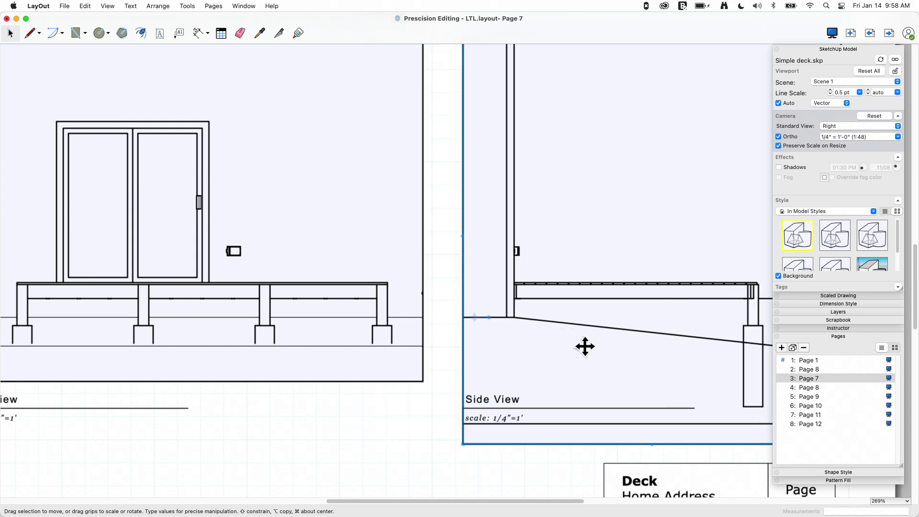
scroll(358, 308, "down", 10)
scroll(558, 443, "up", 10)
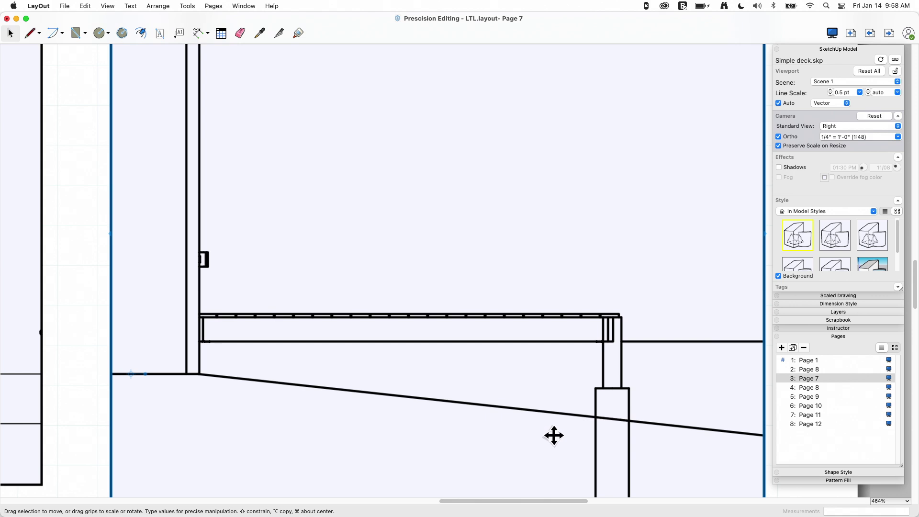
scroll(553, 434, "down", 6)
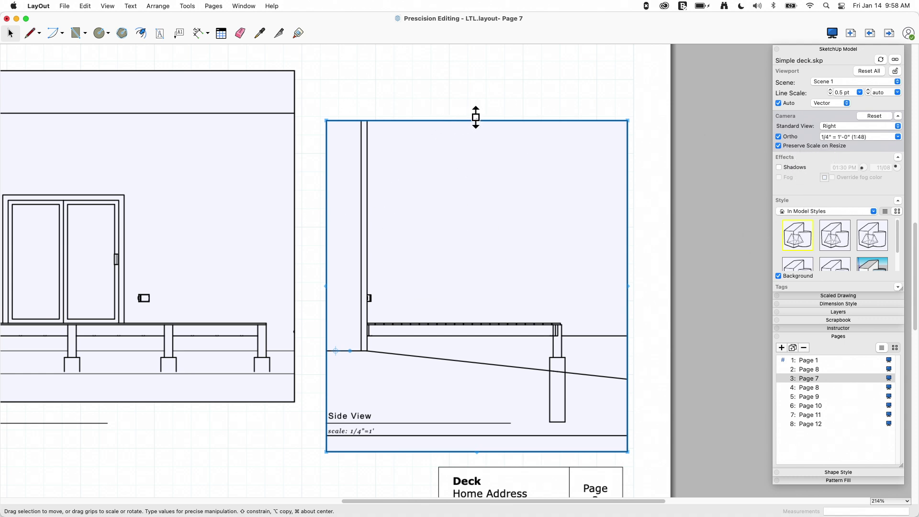
- Crop the Side View viewport's top and bottom edges to match the Front View viewport's edges
left_click_drag(475, 118, 283, 71)
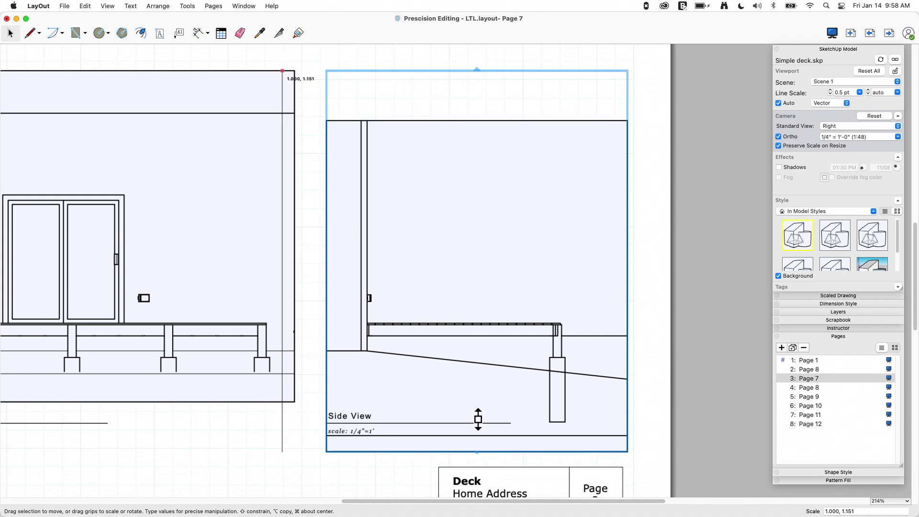
left_click_drag(478, 421, 478, 421)
left_click_drag(476, 453, 269, 399)
left_click_drag(580, 213, 634, 199)
scroll(634, 199, "down", 5)
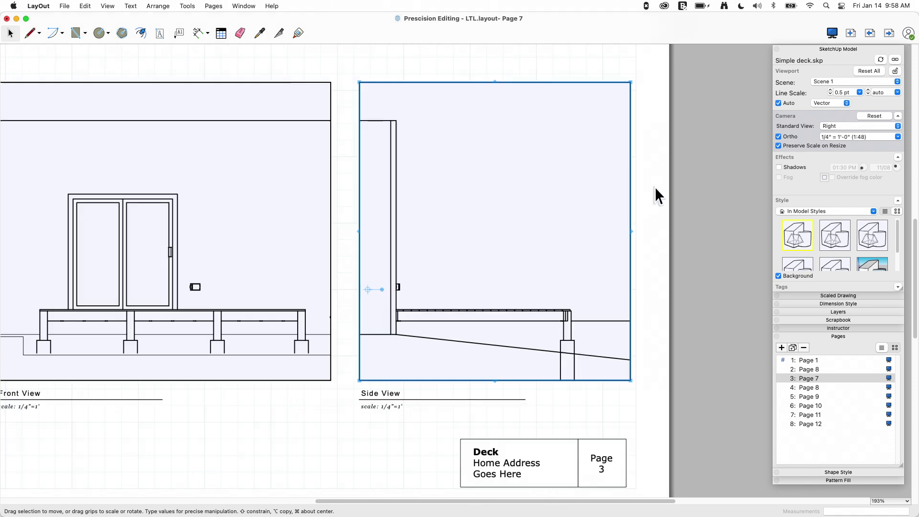
scroll(615, 272, "up", 3)
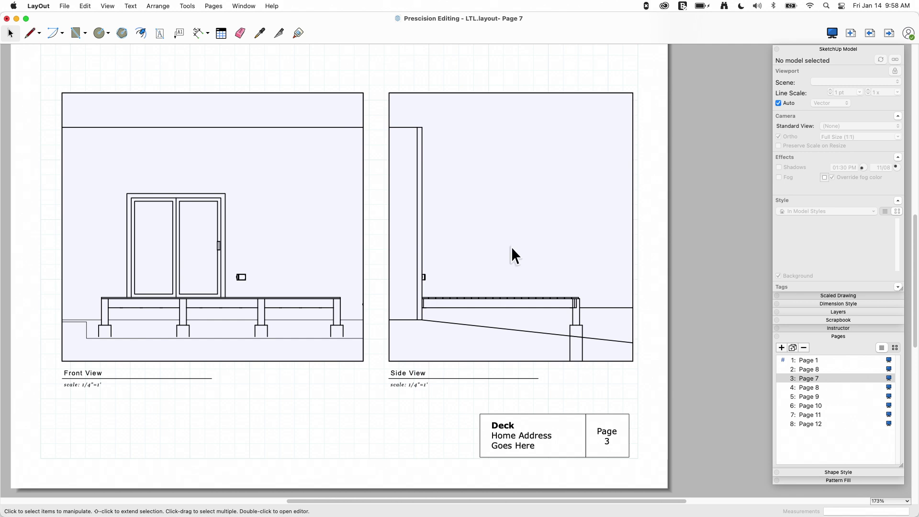
scroll(419, 177, "down", 2)
- Select the Side View viewport and begin moving its reference point, exiting an accidental model edit
scroll(508, 430, "down", 1)
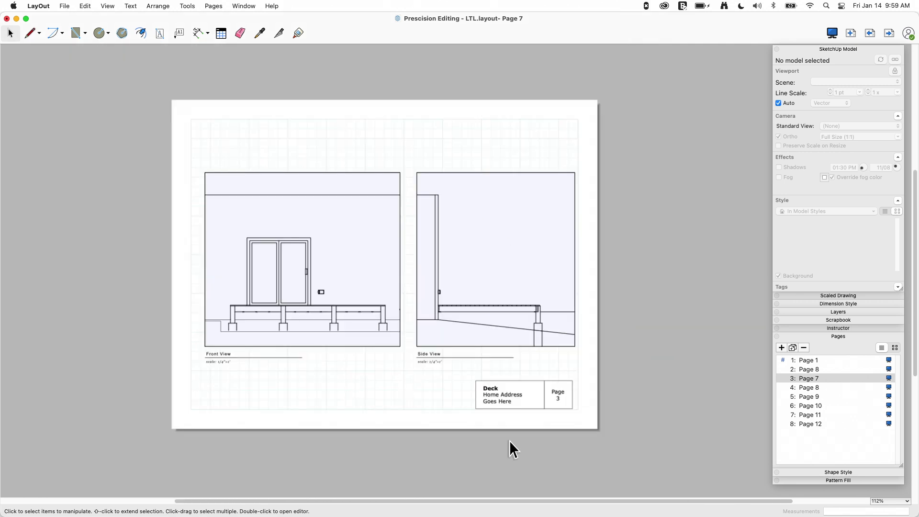
scroll(441, 260, "up", 1)
left_click(507, 302)
left_click_drag(513, 266, 474, 235)
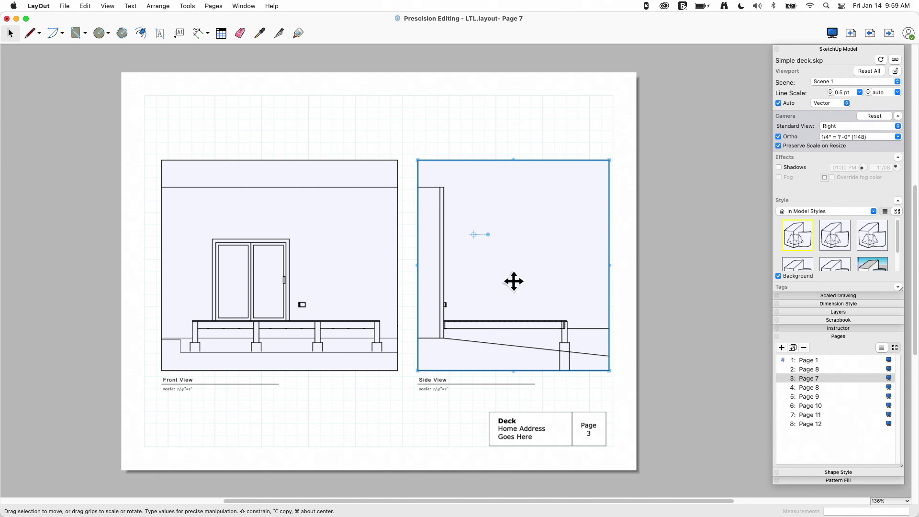
double_click(474, 241)
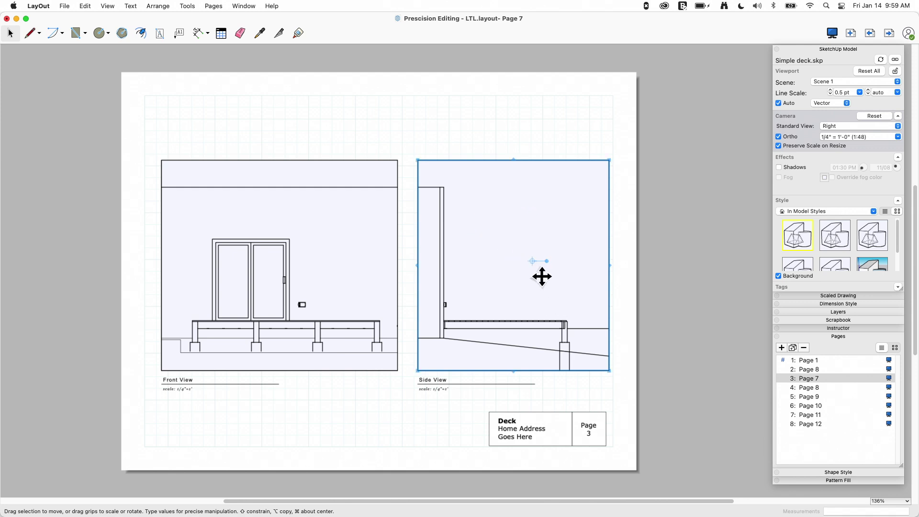
key("Escape")
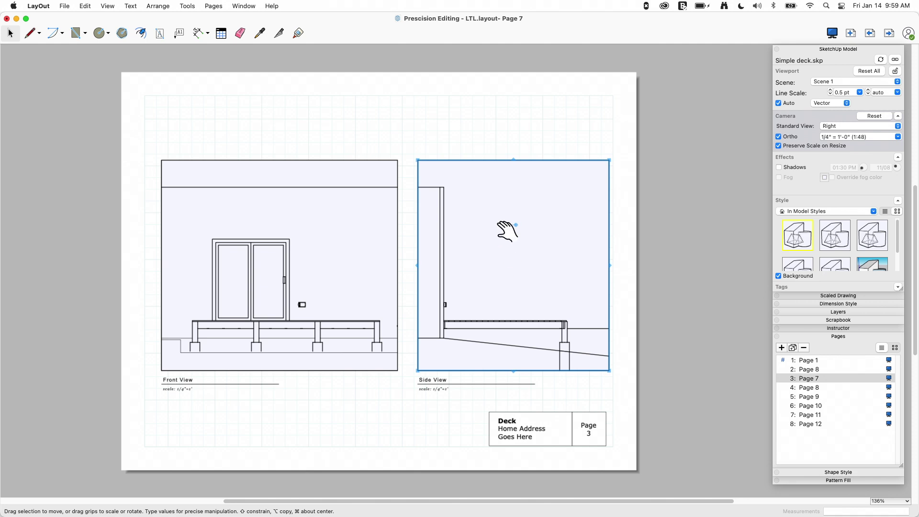
- Place the Side View's reference point on the top corner of the wall, then deselect the viewport
left_click_drag(509, 225, 516, 276)
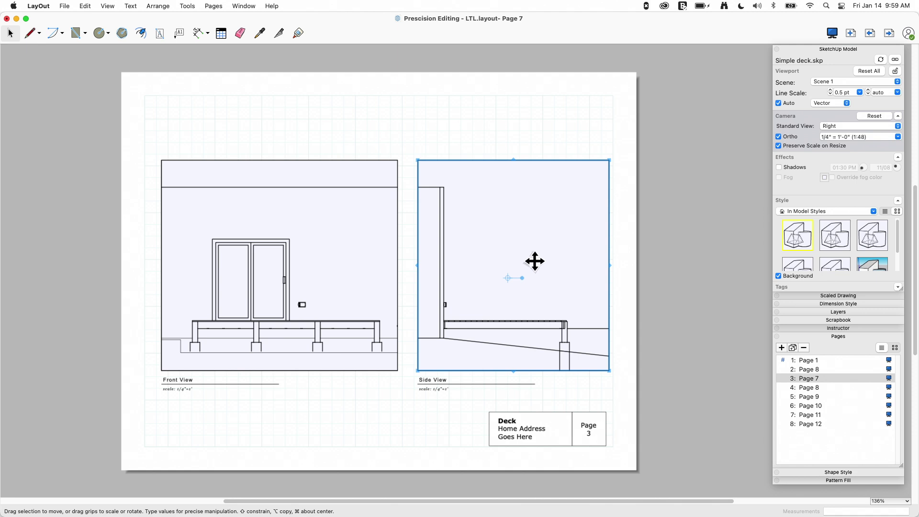
left_click_drag(514, 282, 515, 227)
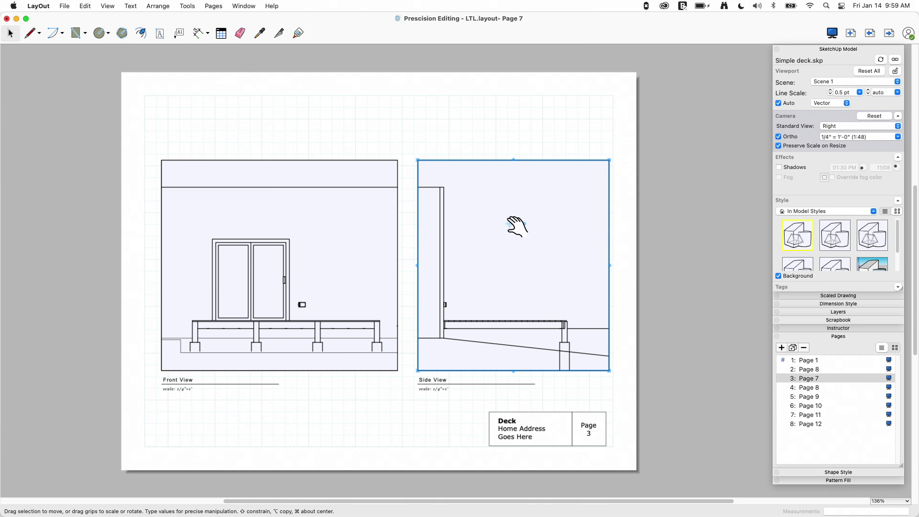
mouse_move(516, 225)
left_mouse_down()
mouse_move(498, 205)
mouse_move(527, 269)
mouse_move(527, 301)
mouse_move(503, 308)
mouse_move(505, 351)
mouse_move(495, 333)
mouse_move(504, 329)
mouse_move(508, 250)
left_mouse_up()
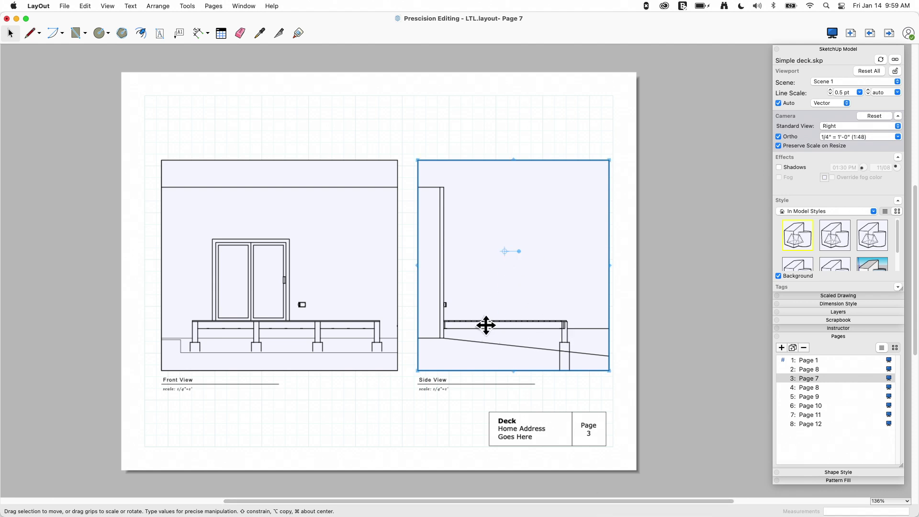
scroll(487, 324, "up", 5)
scroll(450, 326, "up", 2)
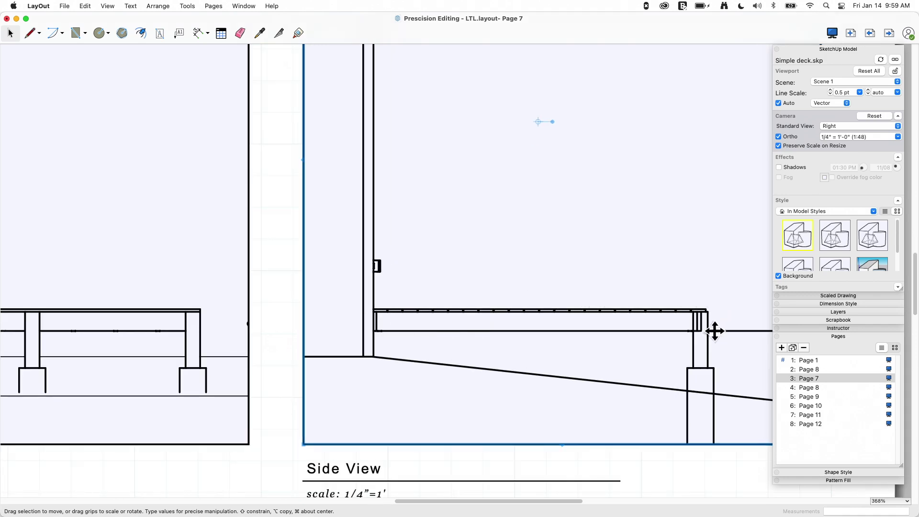
scroll(379, 333, "up", 4)
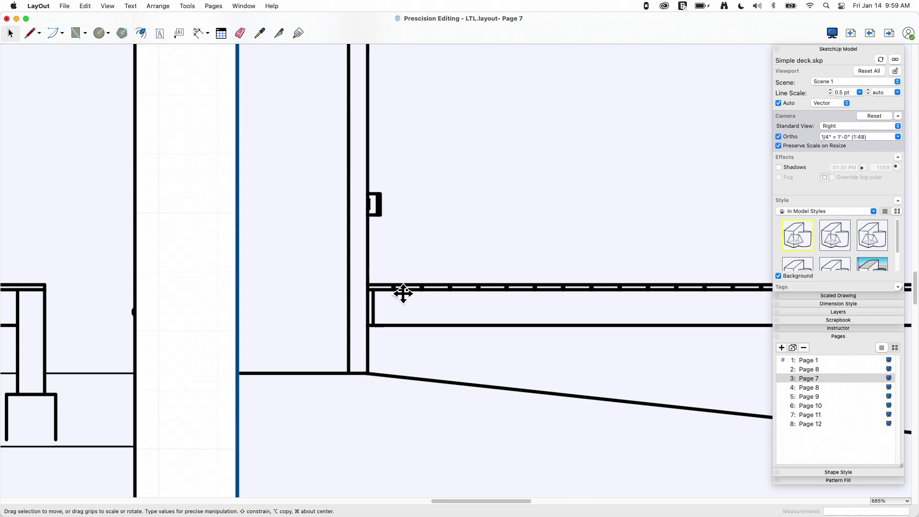
scroll(353, 345, "down", 14)
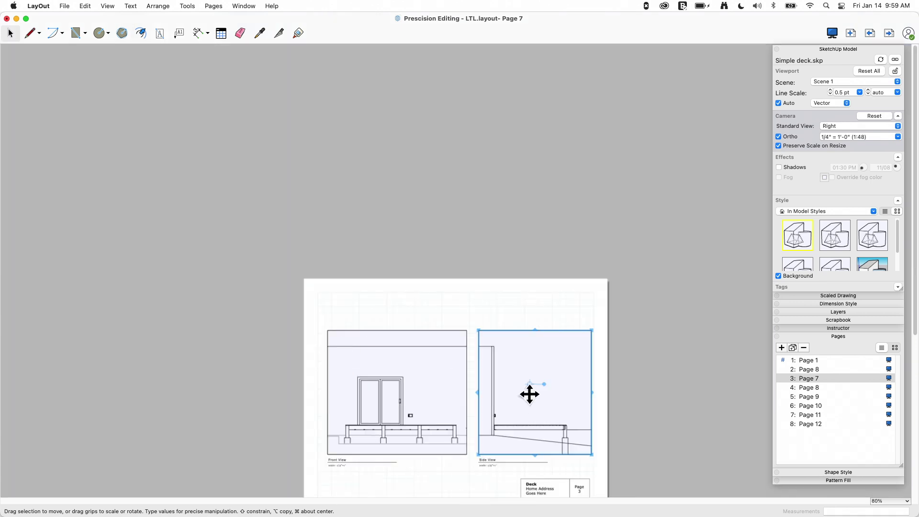
scroll(517, 416, "up", 5)
scroll(437, 250, "up", 1)
scroll(451, 478, "down", 1)
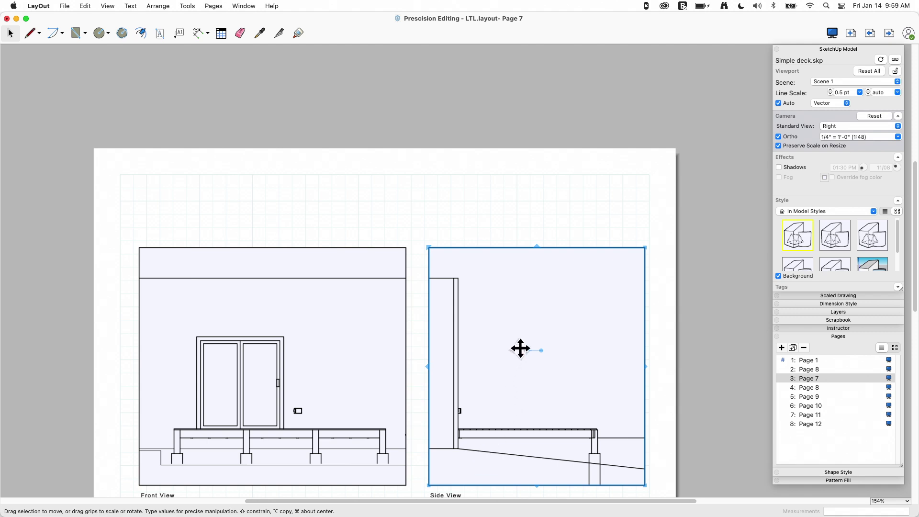
left_click_drag(532, 353, 457, 287)
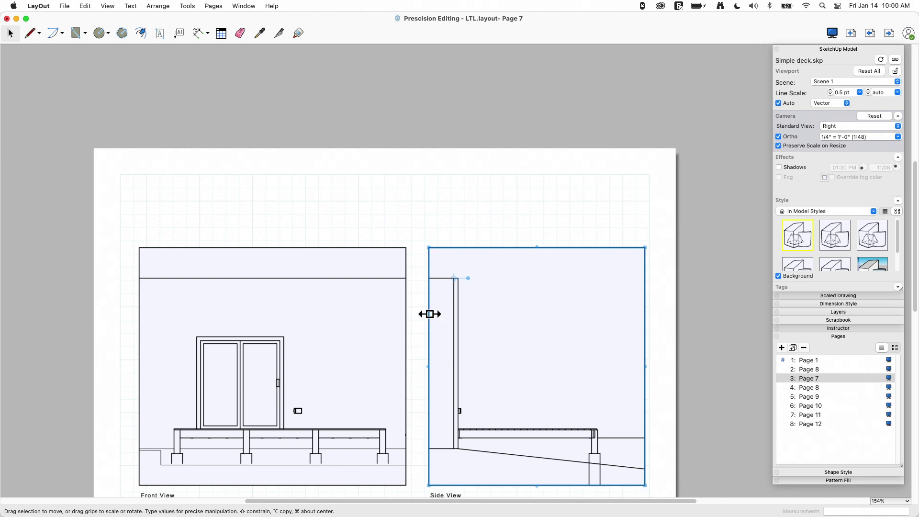
left_click(491, 198)
scroll(527, 419, "down", 5)
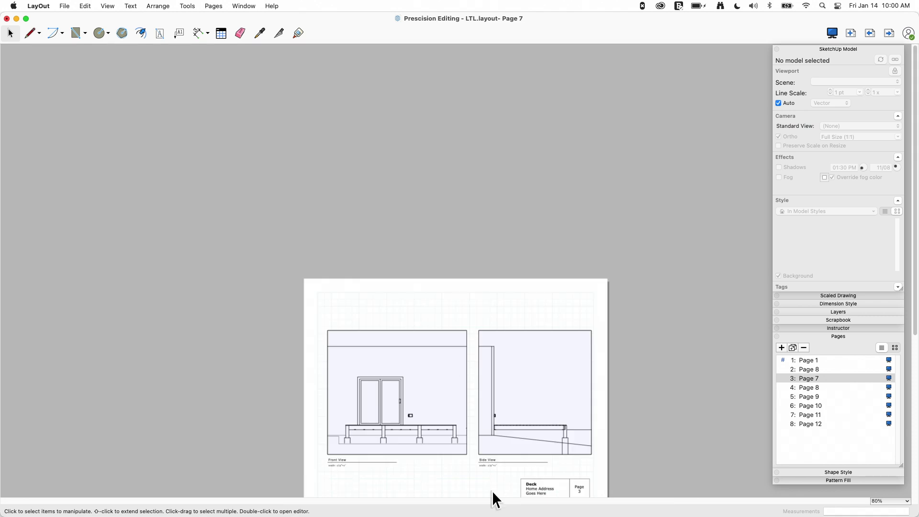
scroll(491, 488, "up", 5)
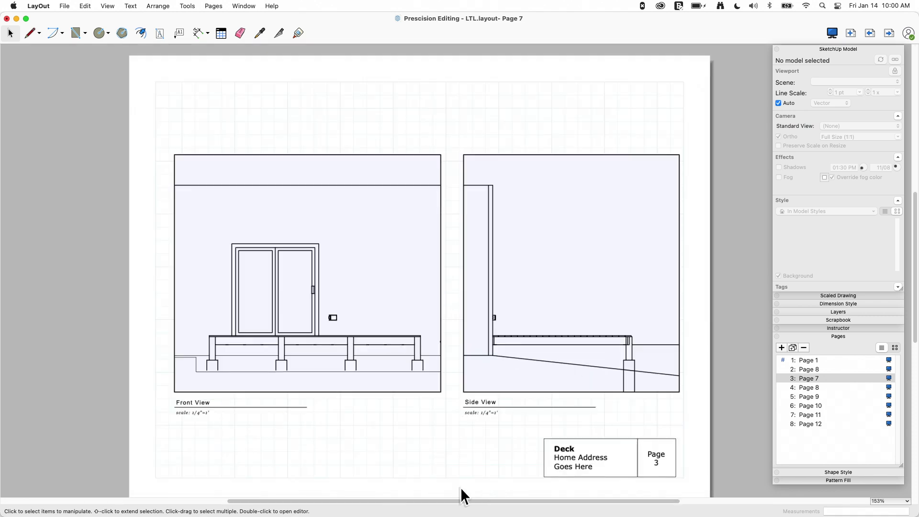